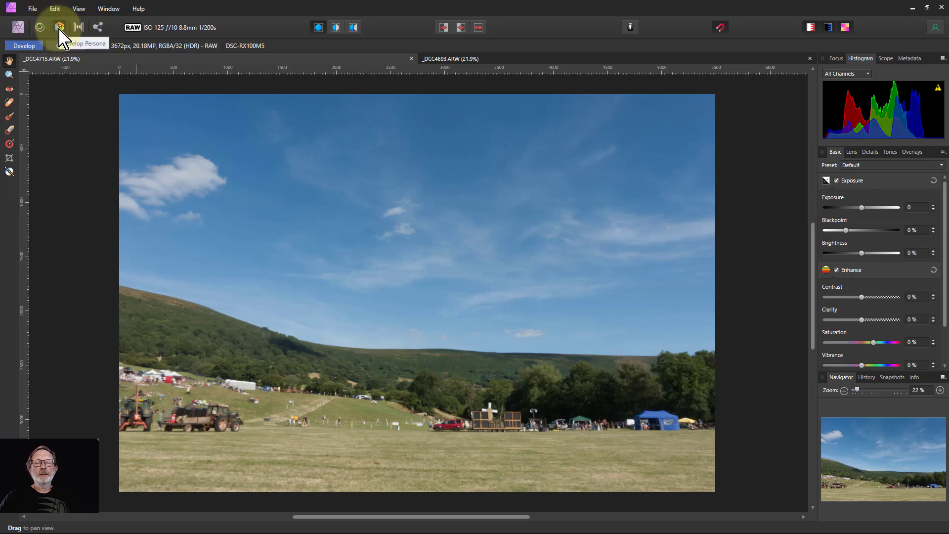
Step: Switch to the Develop persona's lens settings and toggle Lens Correction off and on to compare the image
click(59, 27)
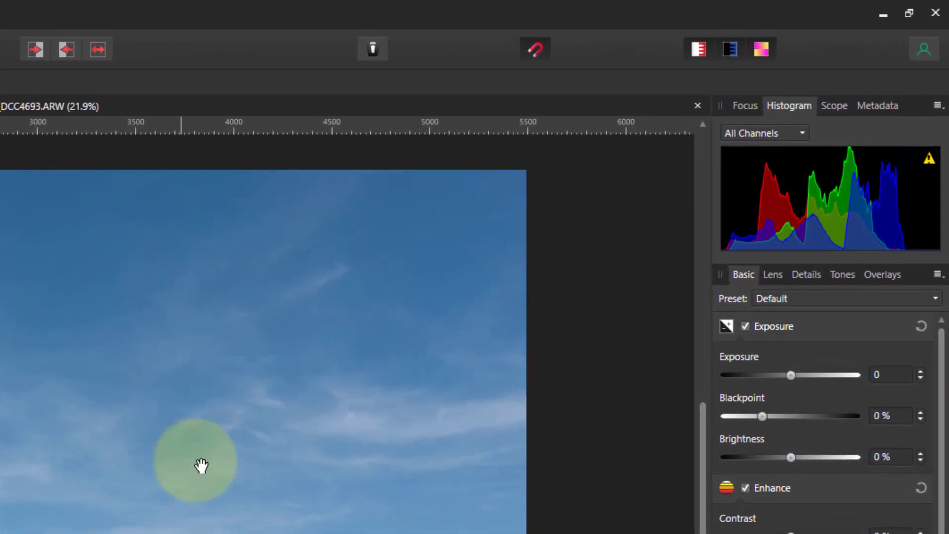
click(773, 275)
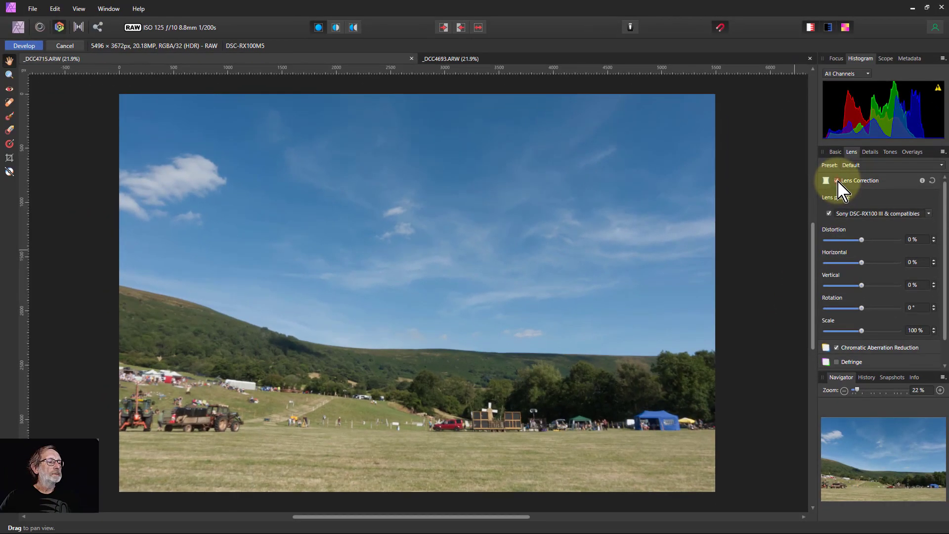
click(831, 188)
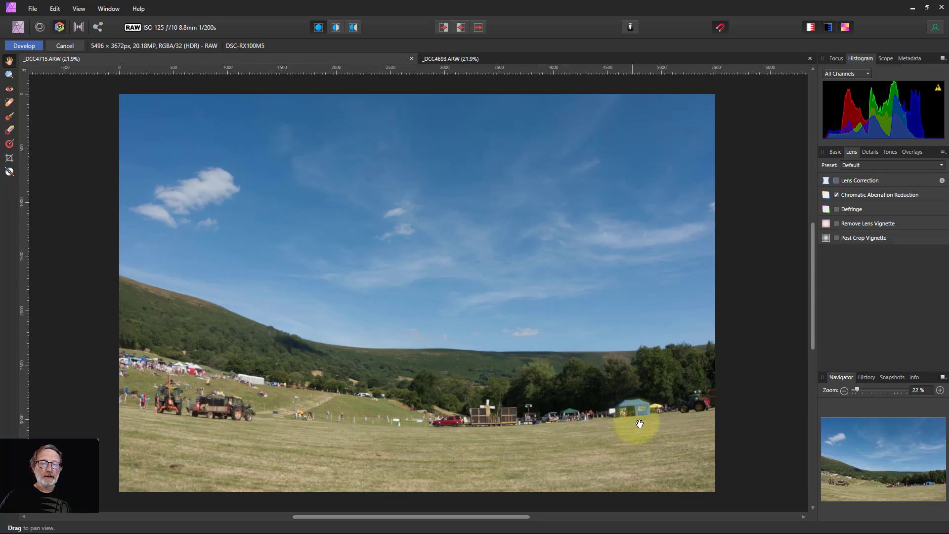
click(837, 181)
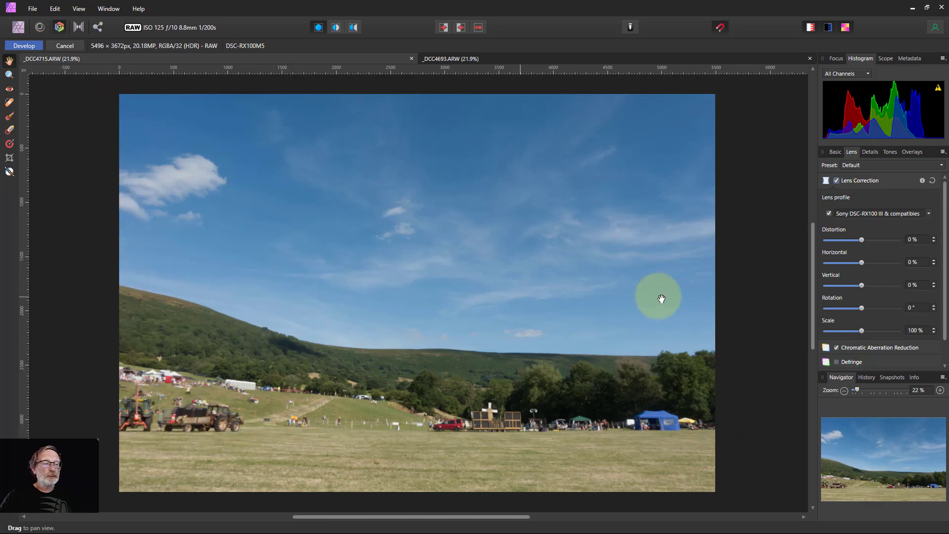
click(836, 181)
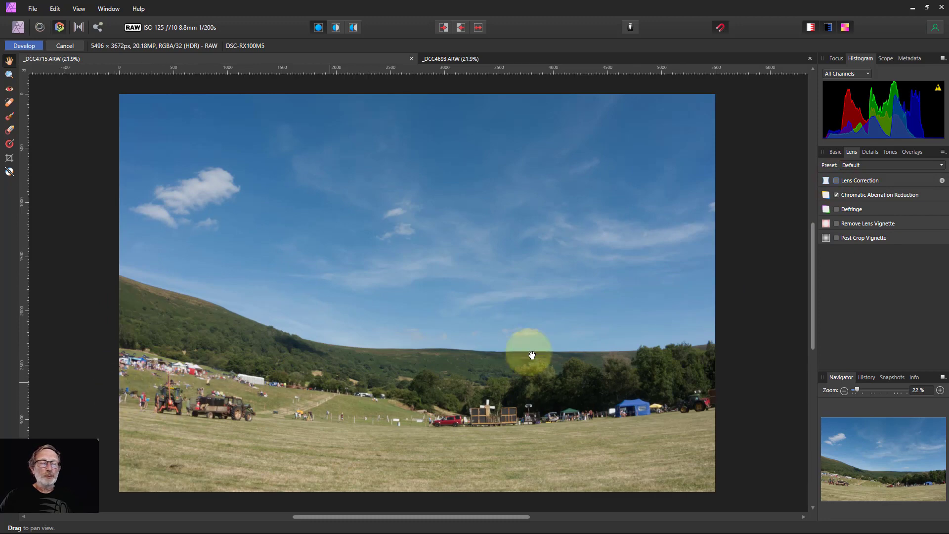
click(836, 181)
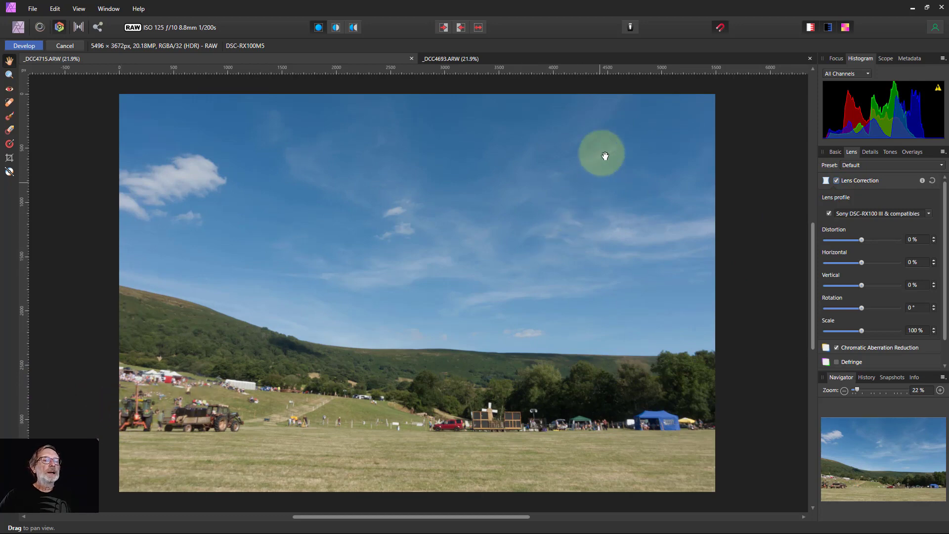
Step: Switch to the _DCC4693.ARW document, turn off Lens Correction, and develop the image
click(588, 59)
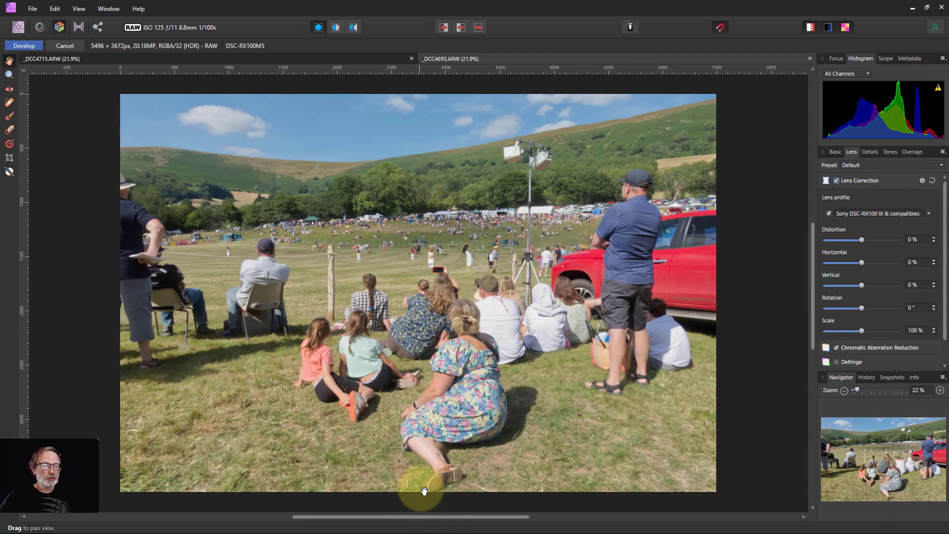
click(836, 181)
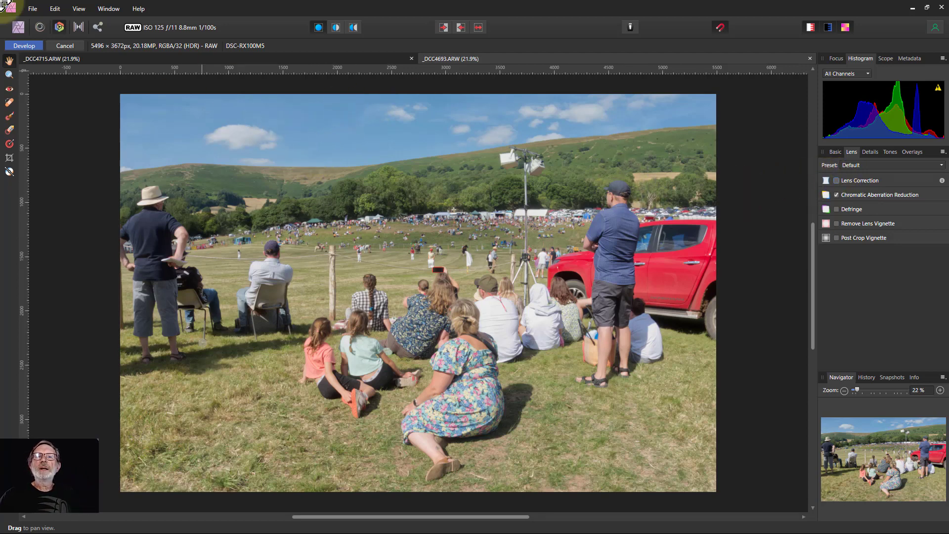
click(25, 45)
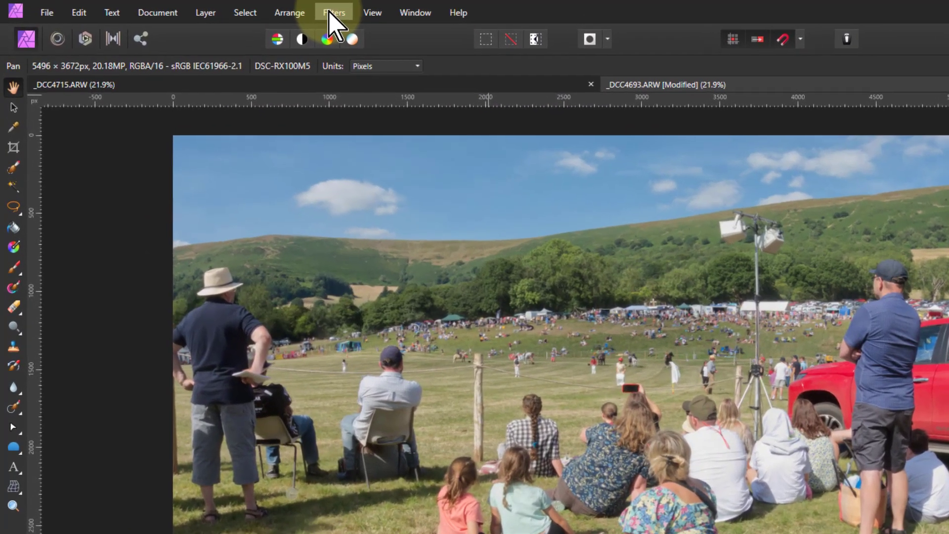
click(230, 10)
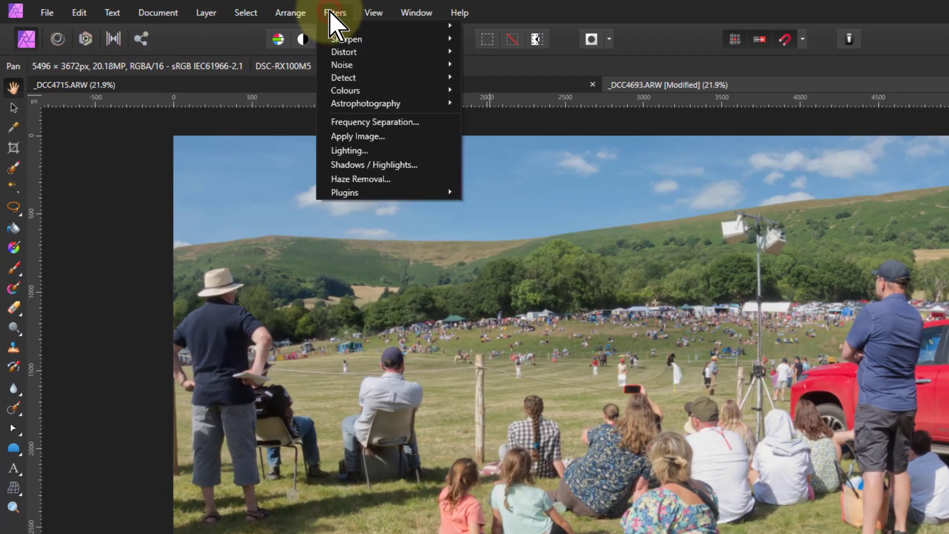
click(390, 52)
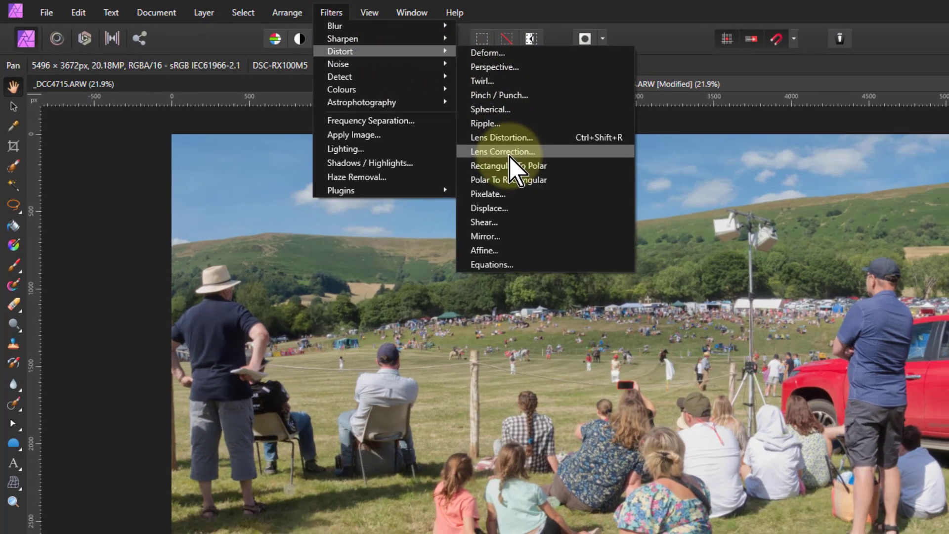
click(508, 153)
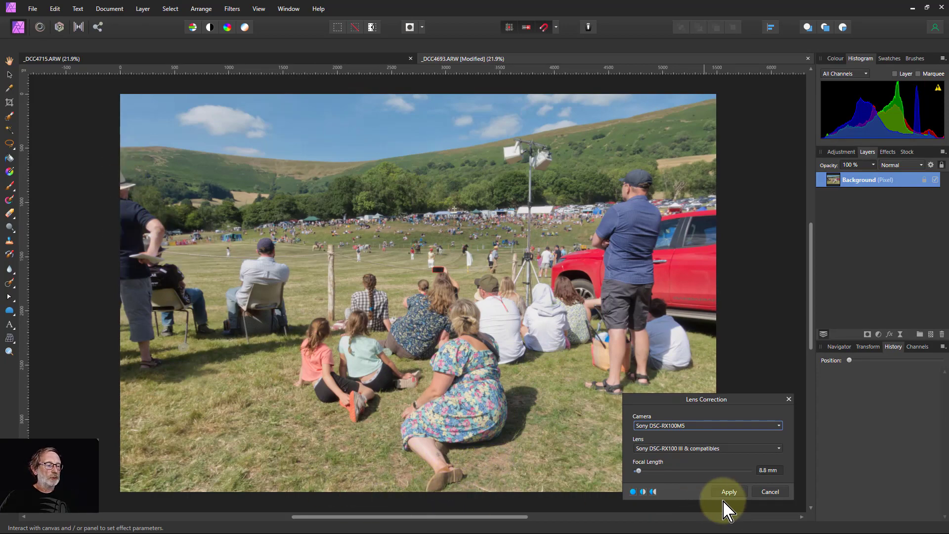
click(770, 492)
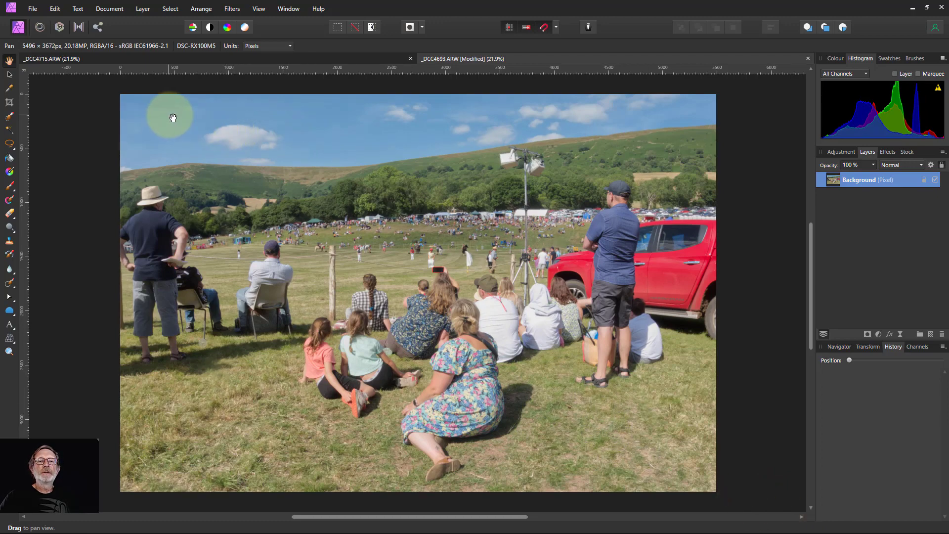
Step: Enlarge the canvas with the Crop tool to about 6862 × 4818 px, extending it beyond all image edges
click(109, 9)
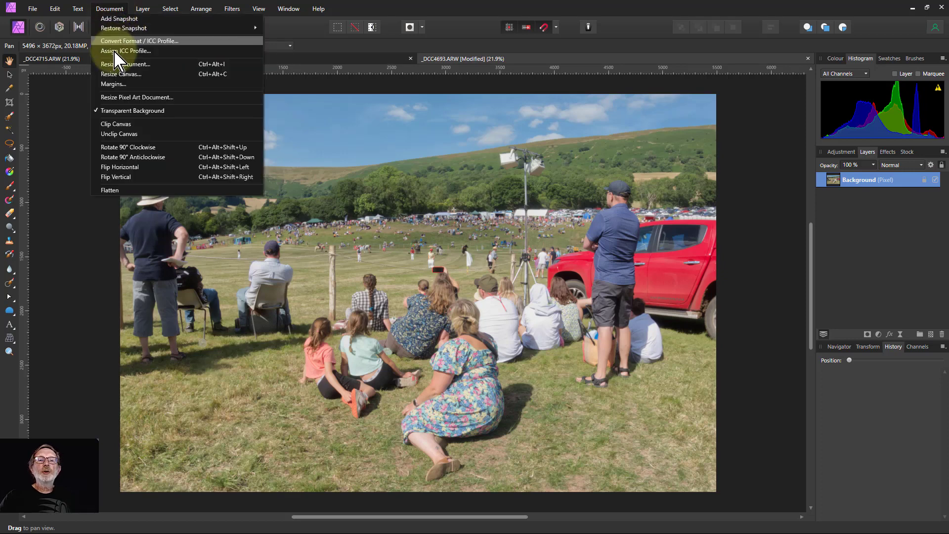
click(11, 104)
click(10, 102)
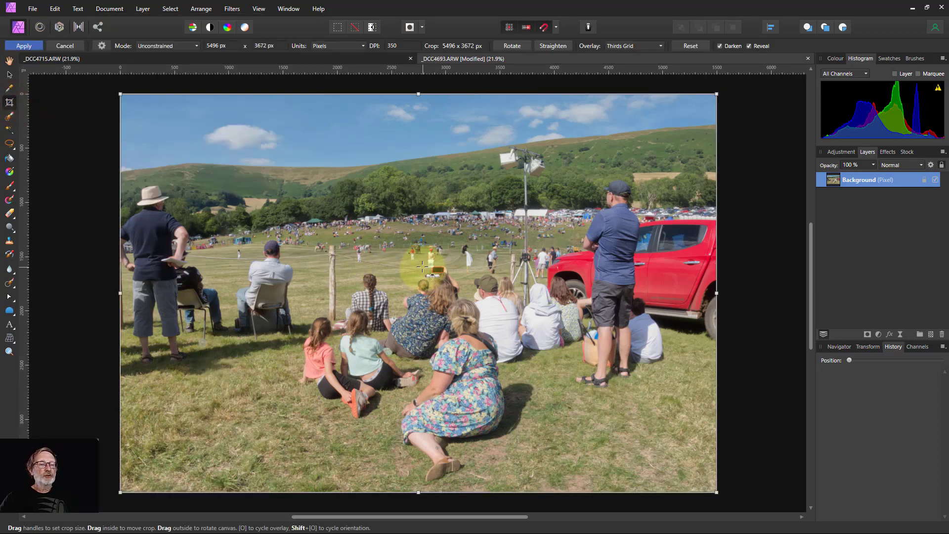
scroll(422, 267, down, 1)
scroll(423, 267, down, 1)
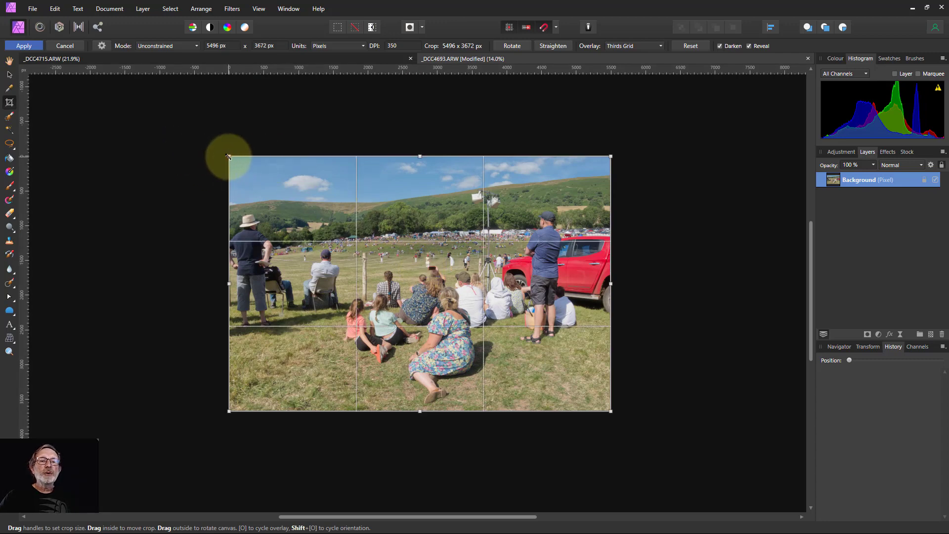
drag(229, 156, 185, 117)
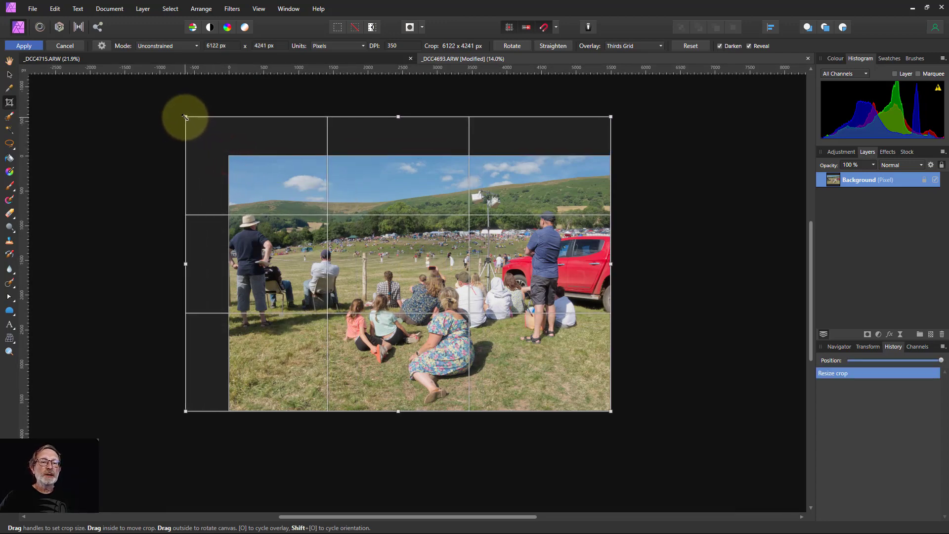
drag(610, 411, 662, 450)
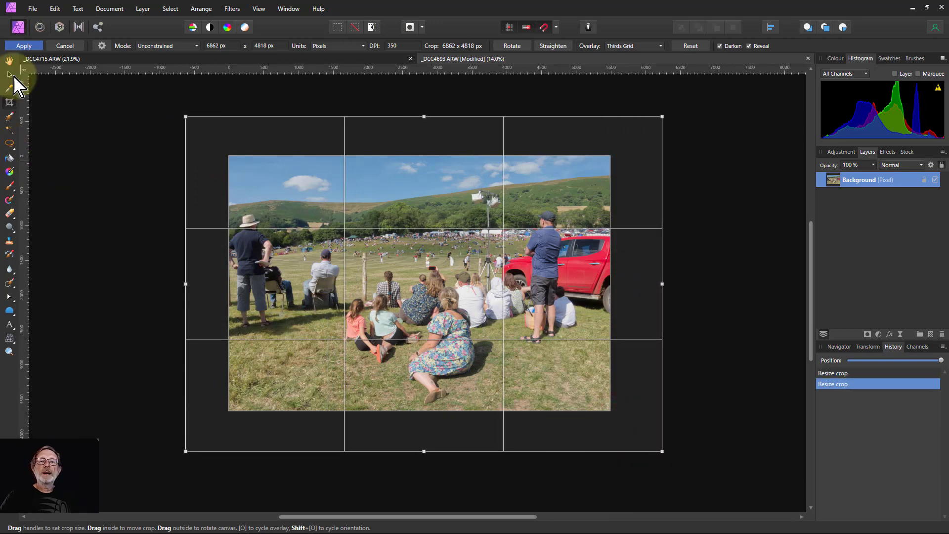
click(41, 46)
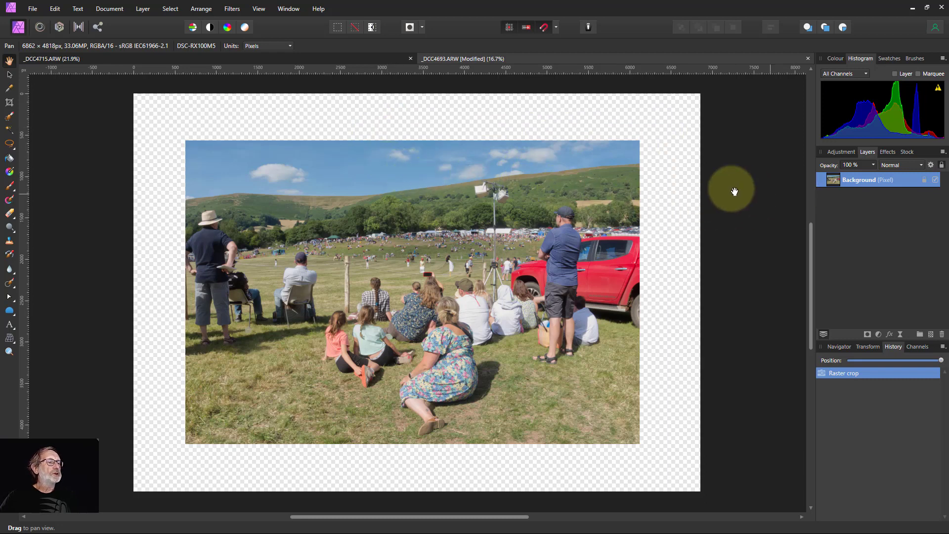
Step: Apply the Lens Correction filter with the Sony DSC-RX100M5 camera and Sony DSC-RX100 III & compatibles lens
click(231, 9)
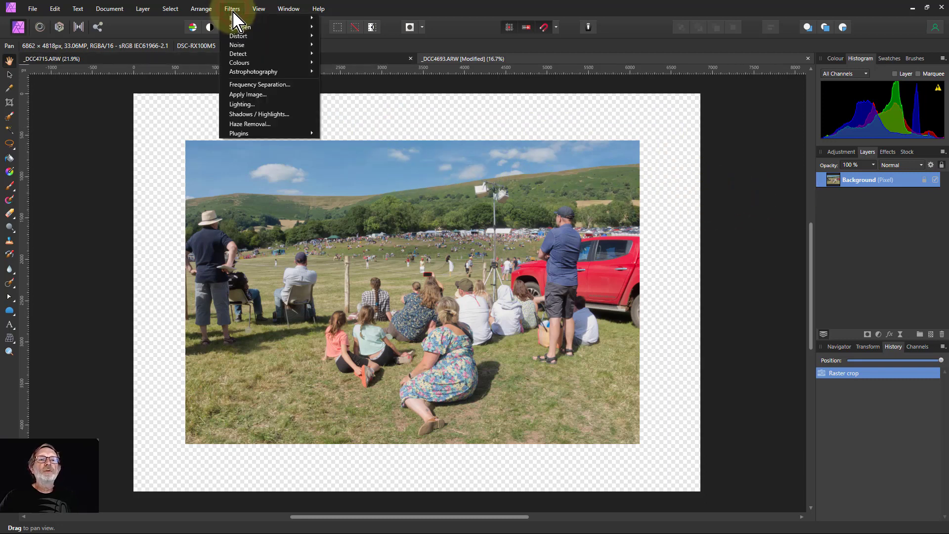
click(257, 36)
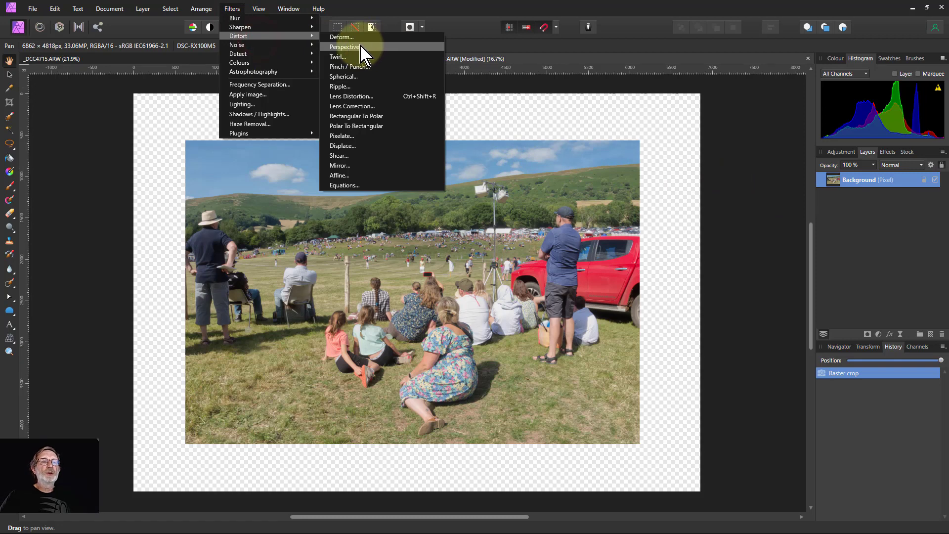
click(358, 106)
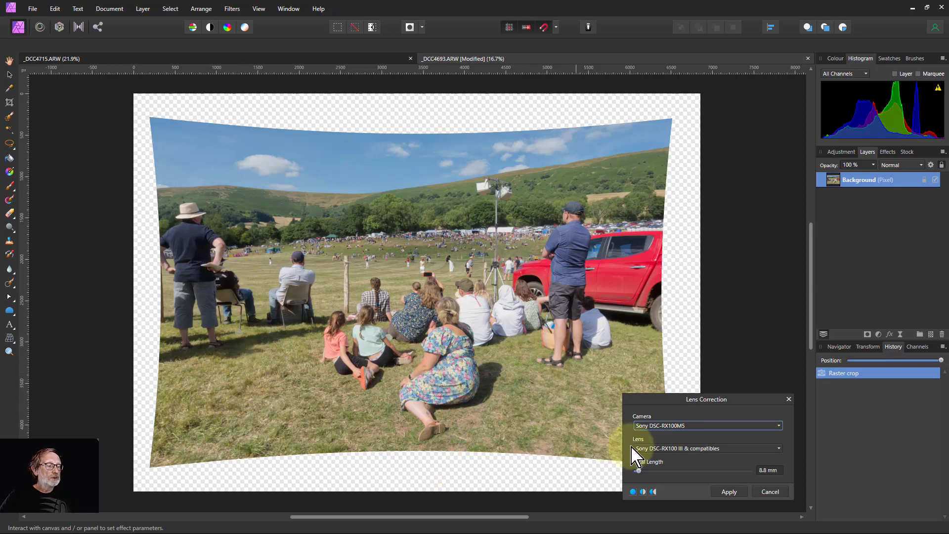
click(727, 491)
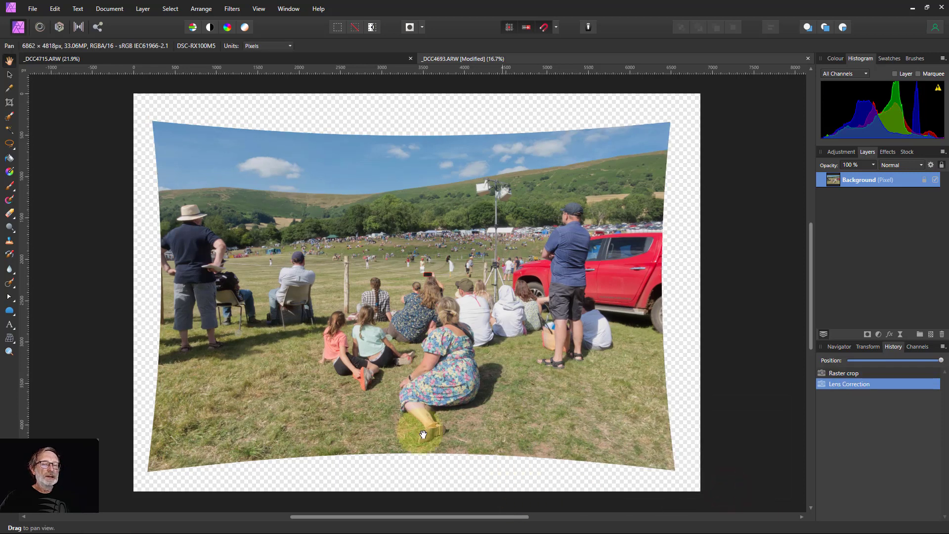
Step: Crop the corrected image to about 6025 × 3868 px, trimming most of the curved transparent margins
click(9, 102)
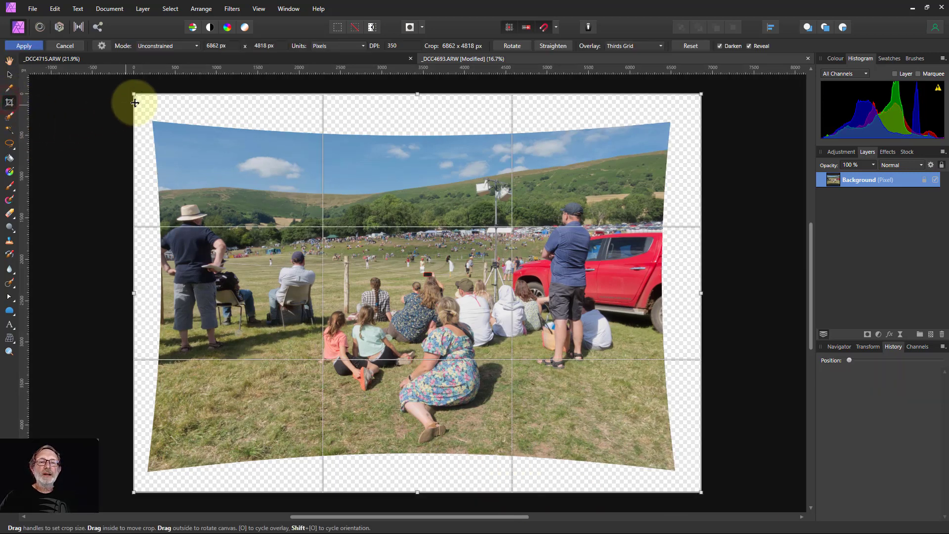
drag(133, 93, 162, 140)
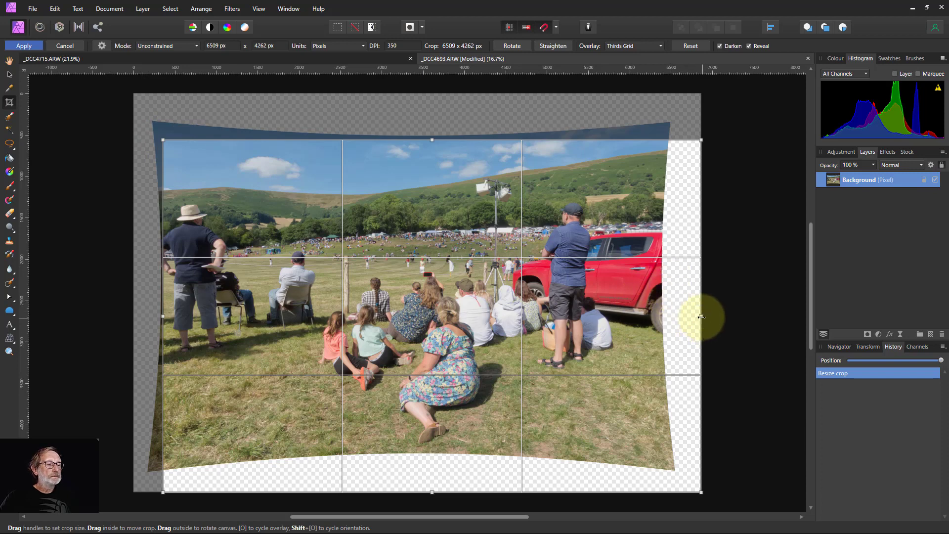
drag(701, 316, 661, 311)
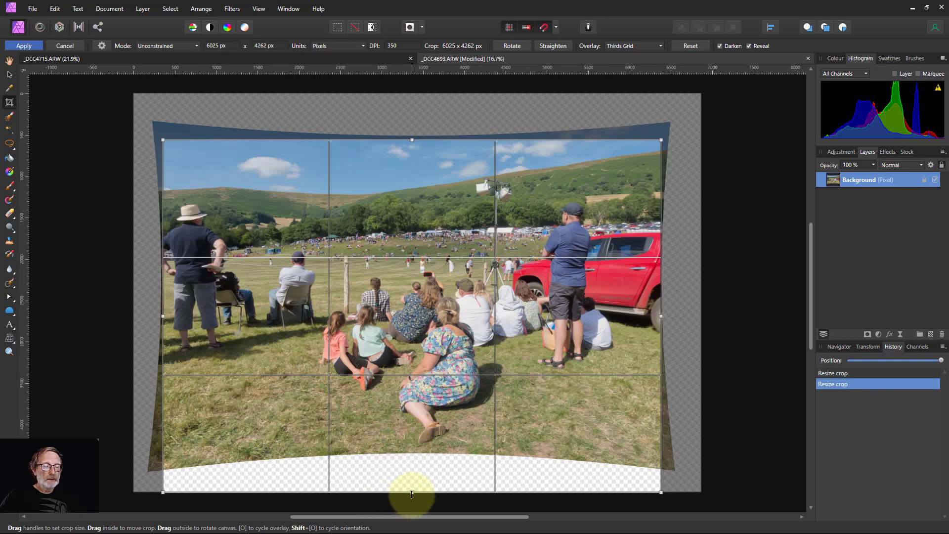
drag(412, 492, 413, 450)
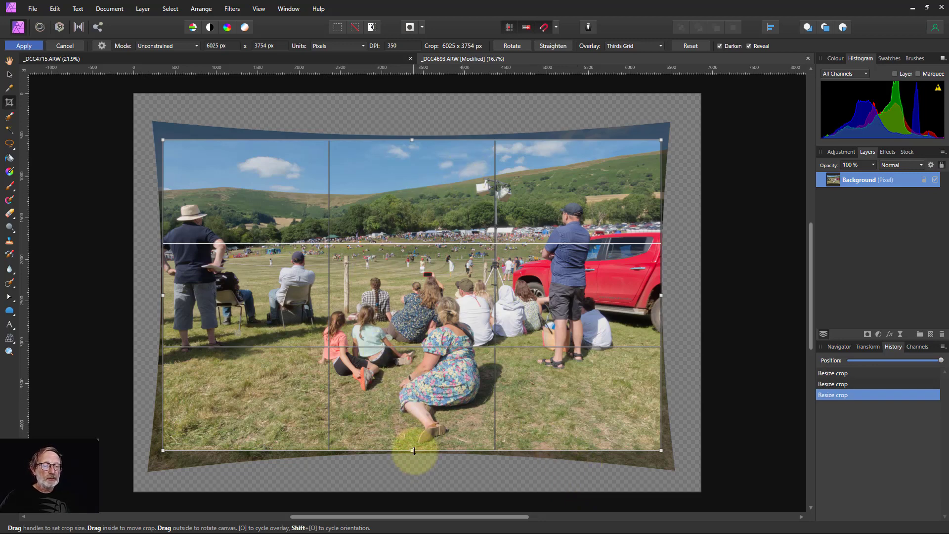
drag(414, 458, 413, 459)
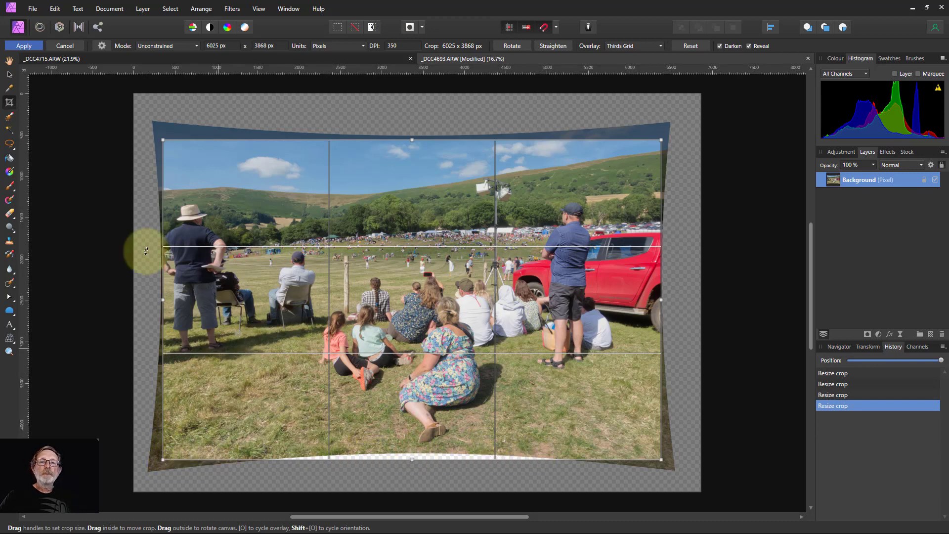
click(24, 46)
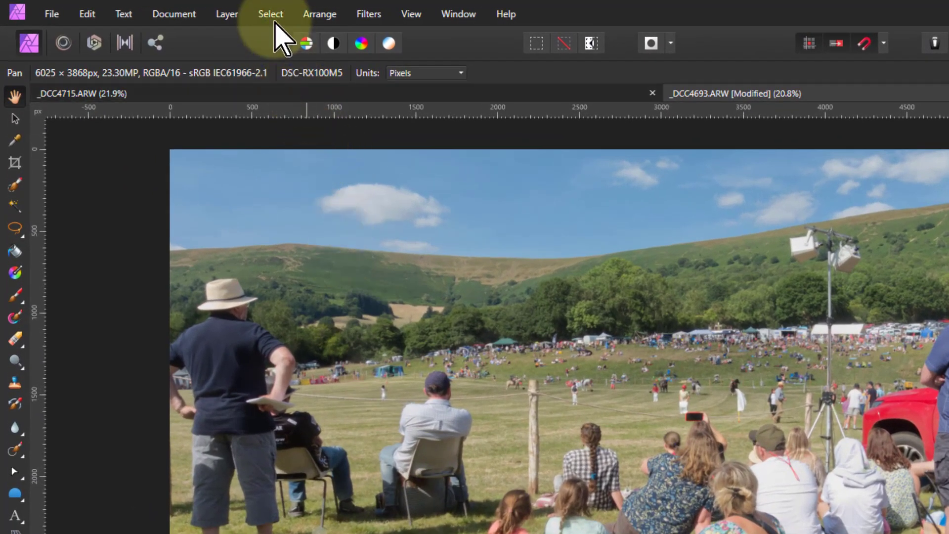
Step: Select the partially transparent pixels along the image edges
click(189, 10)
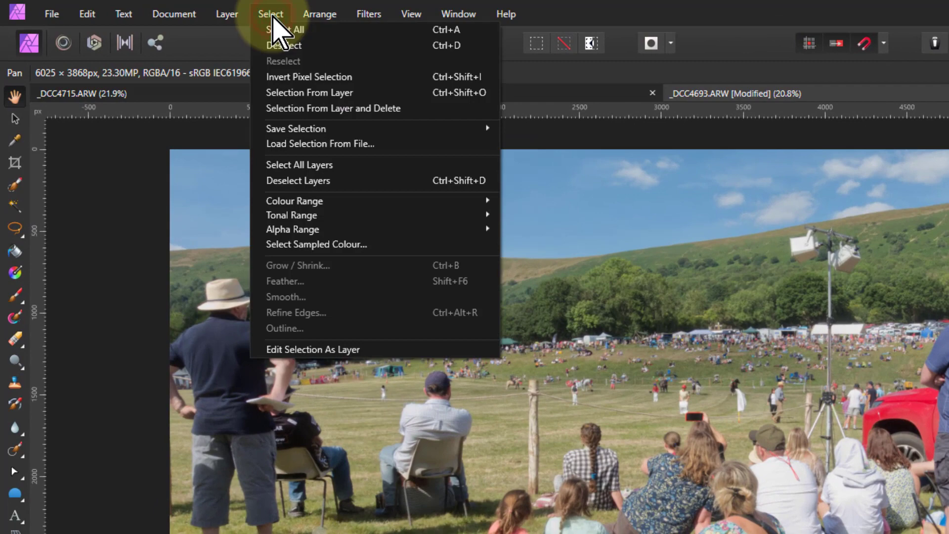
mouse_move(444, 229)
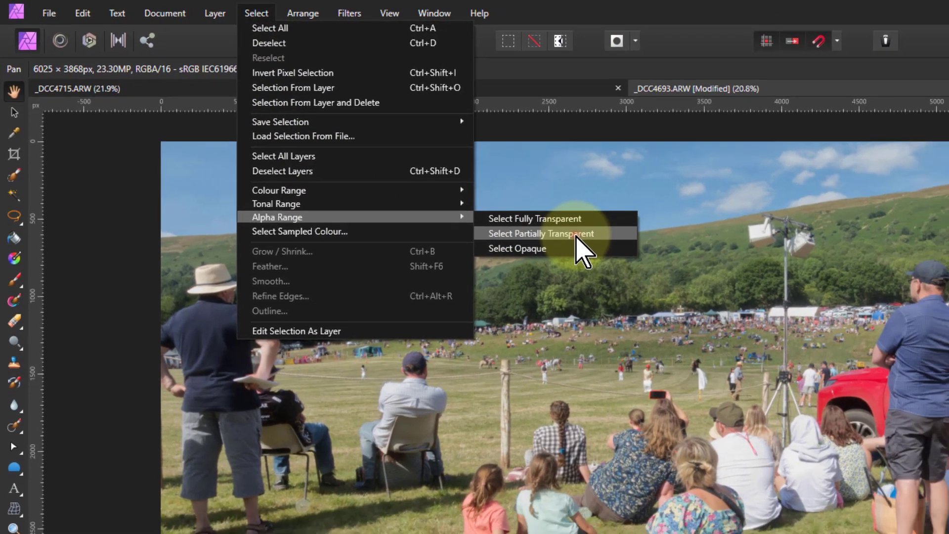
click(608, 247)
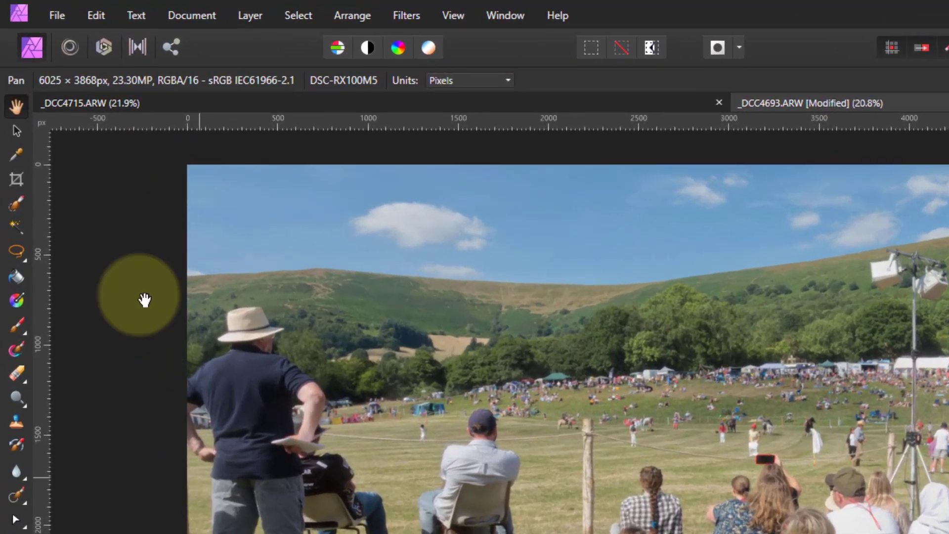
Step: Inpaint the selected edge areas and deselect
click(74, 13)
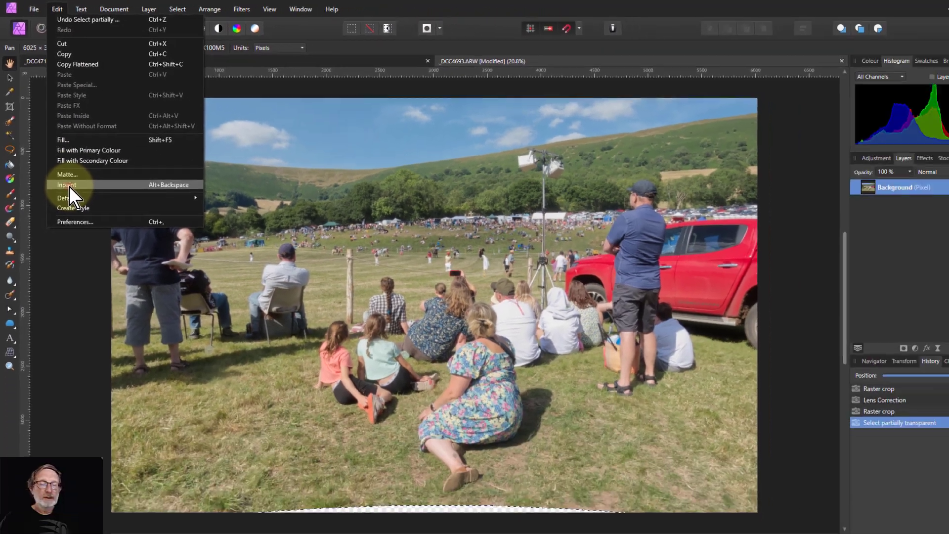
click(69, 186)
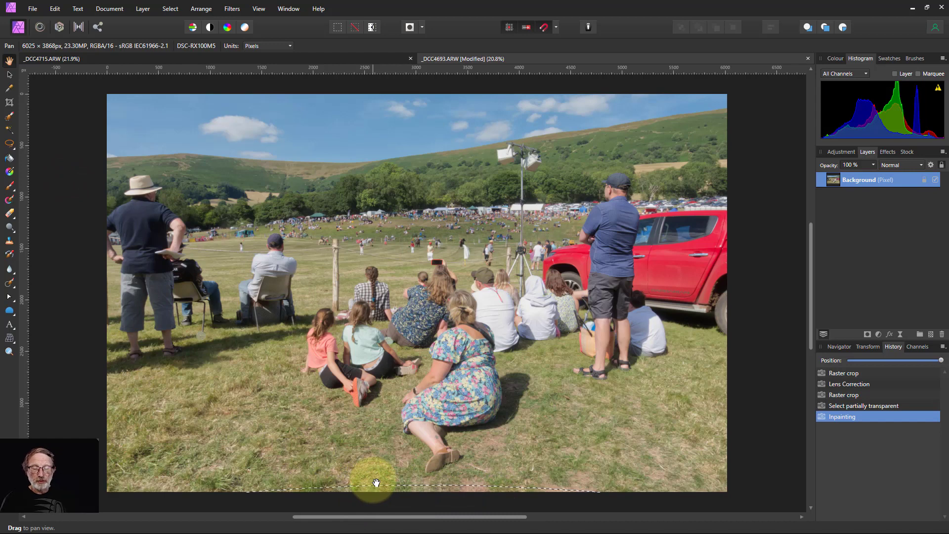
key(ctrl+d)
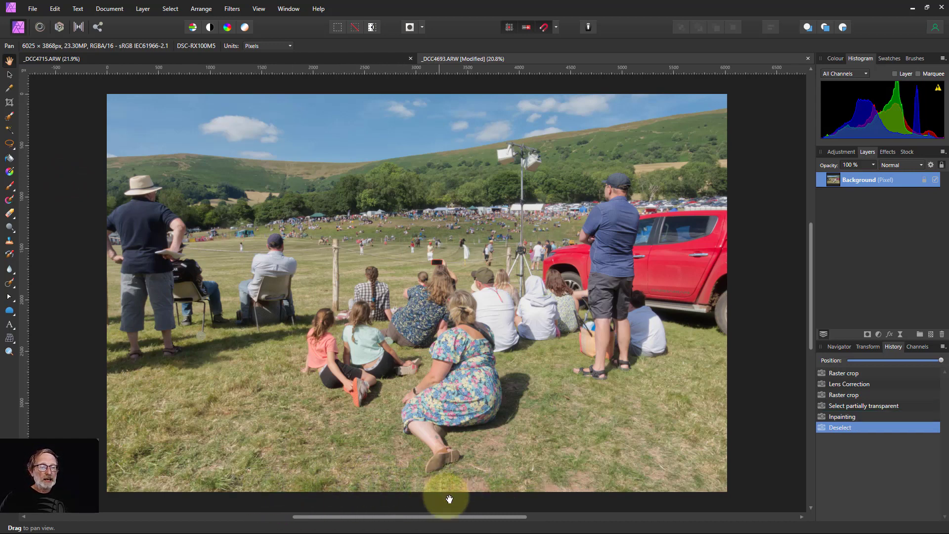
Step: Clone grass over the patches along the image's bottom edge using the Clone Brush at 301.5 px width, sampling nearby grass
scroll(450, 498, up, 6)
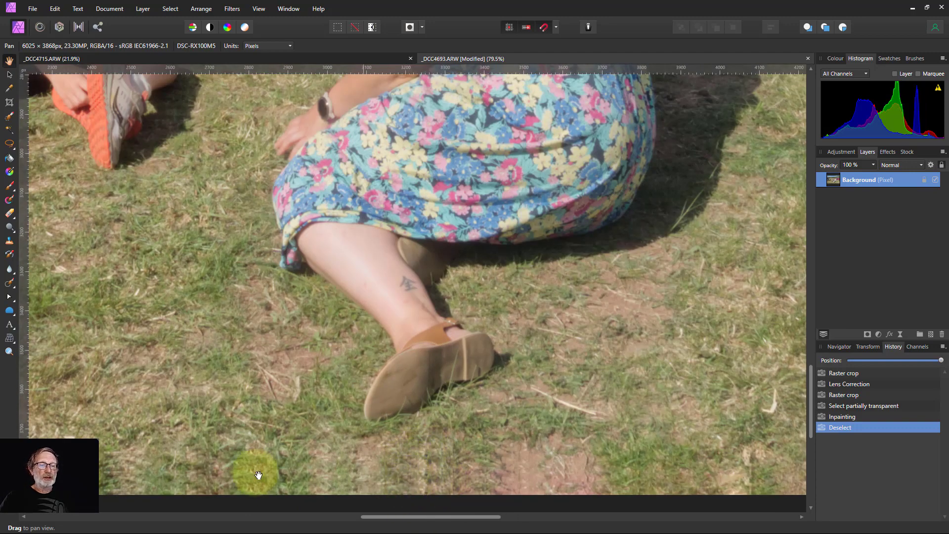
click(9, 241)
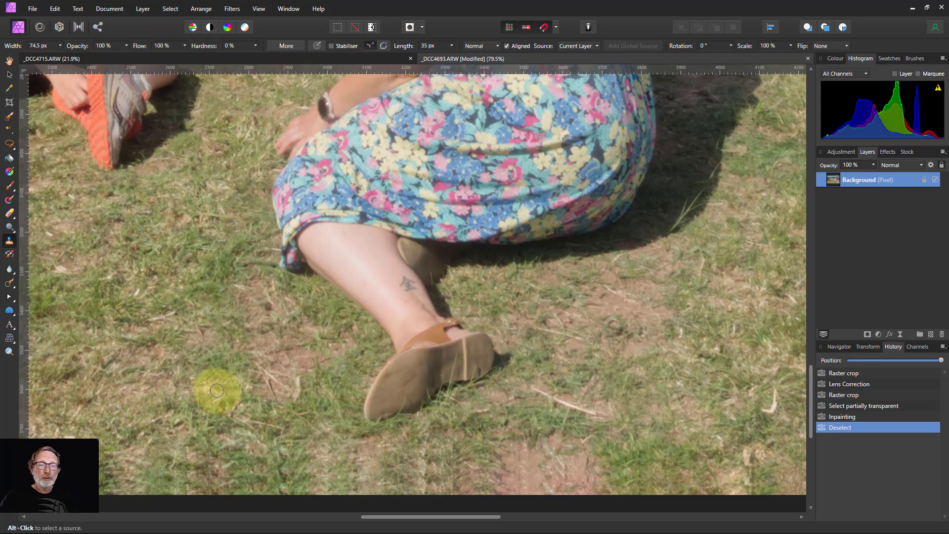
drag(212, 391, 119, 381)
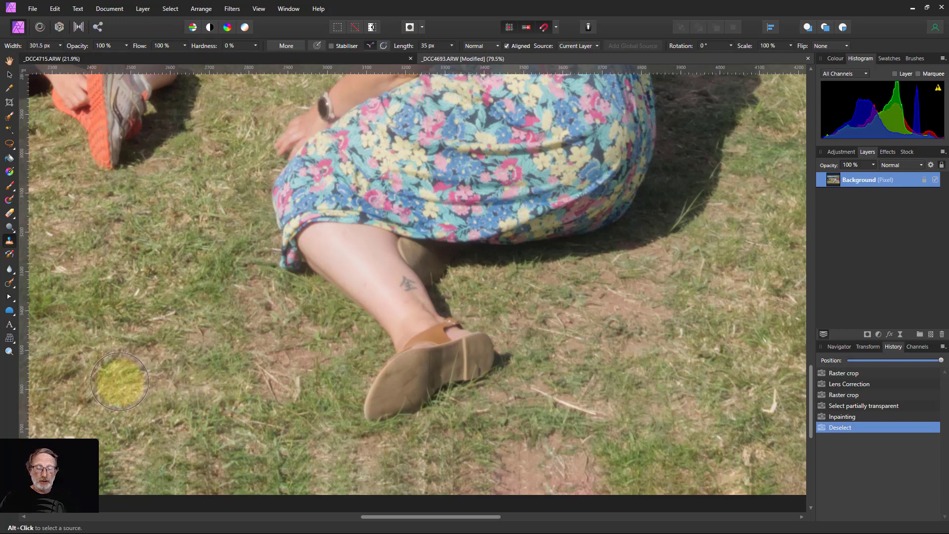
alt+click(116, 376)
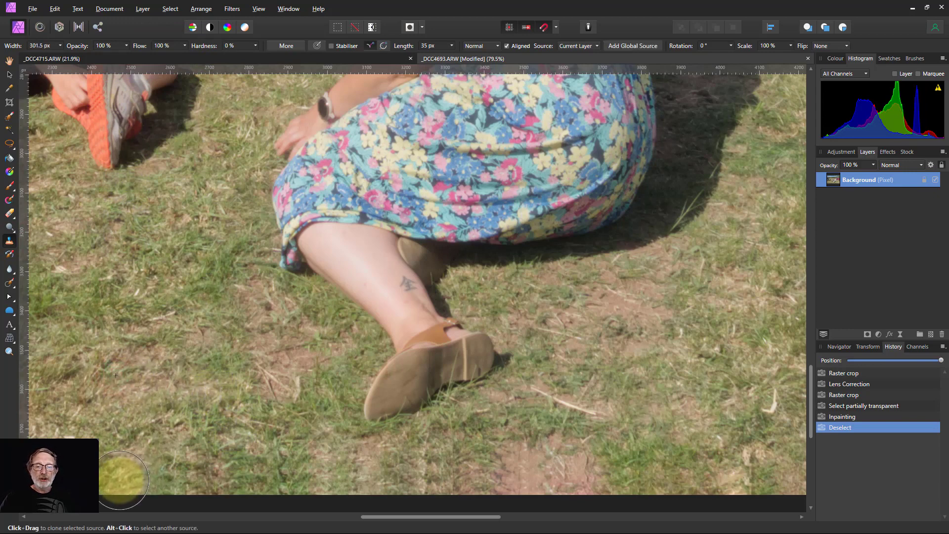
drag(121, 476, 258, 477)
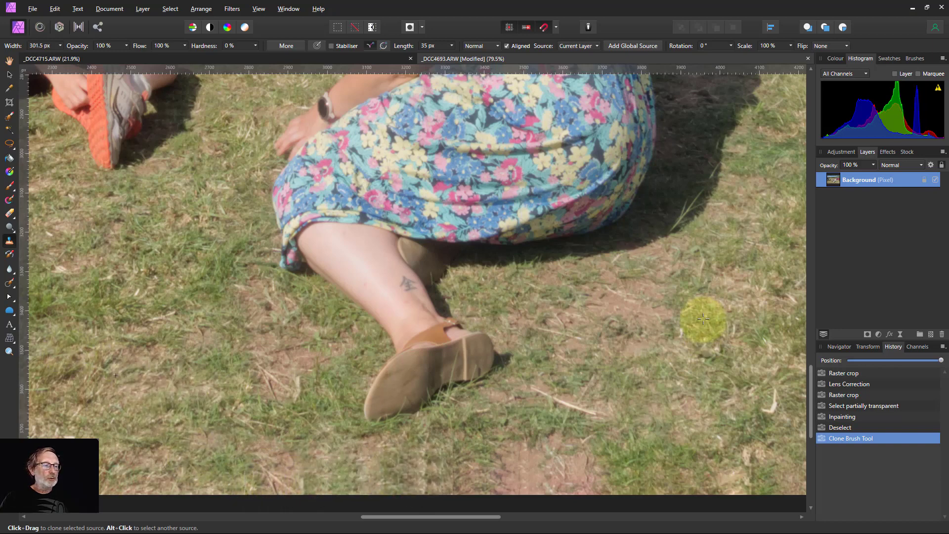
drag(403, 470, 483, 471)
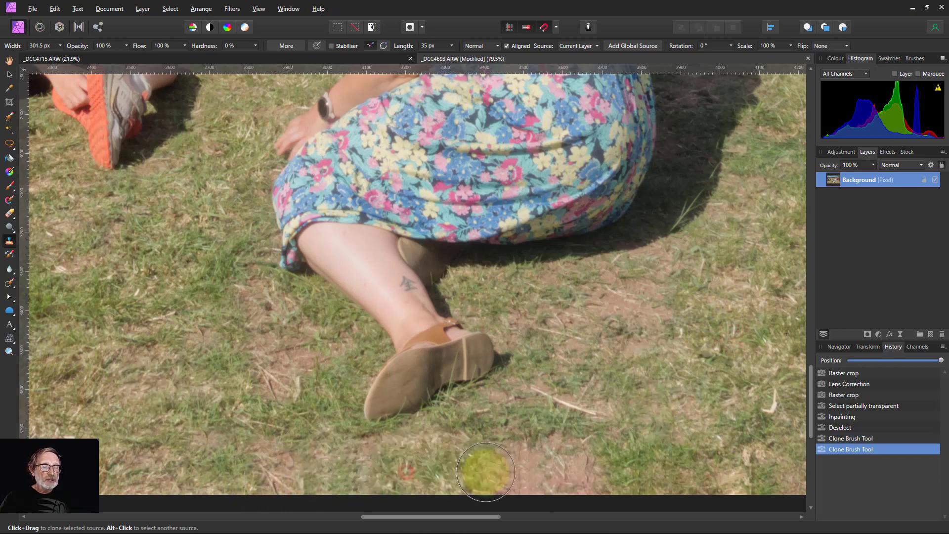
drag(550, 421, 533, 411)
mouse_move(685, 429)
mouse_down()
mouse_move(699, 457)
mouse_move(702, 448)
mouse_up()
drag(691, 503, 704, 478)
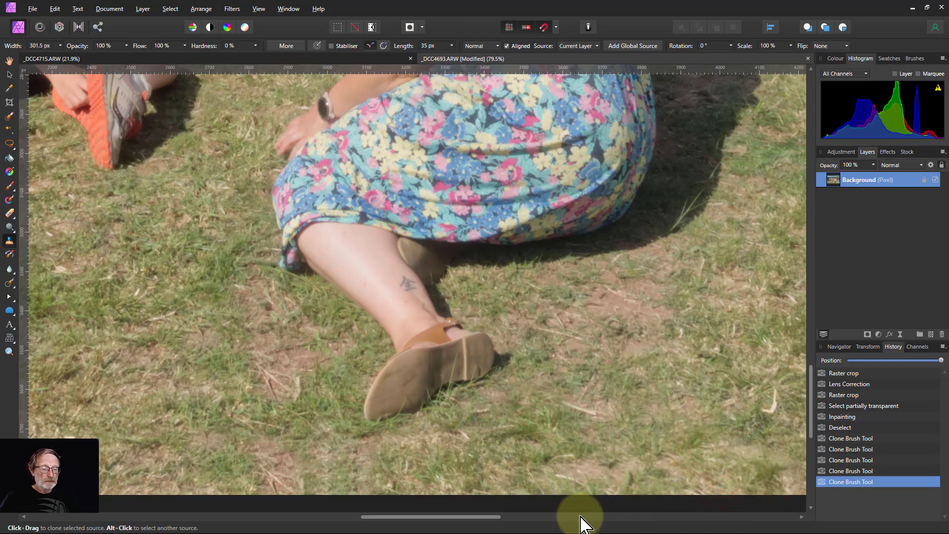
key(ctrl+0)
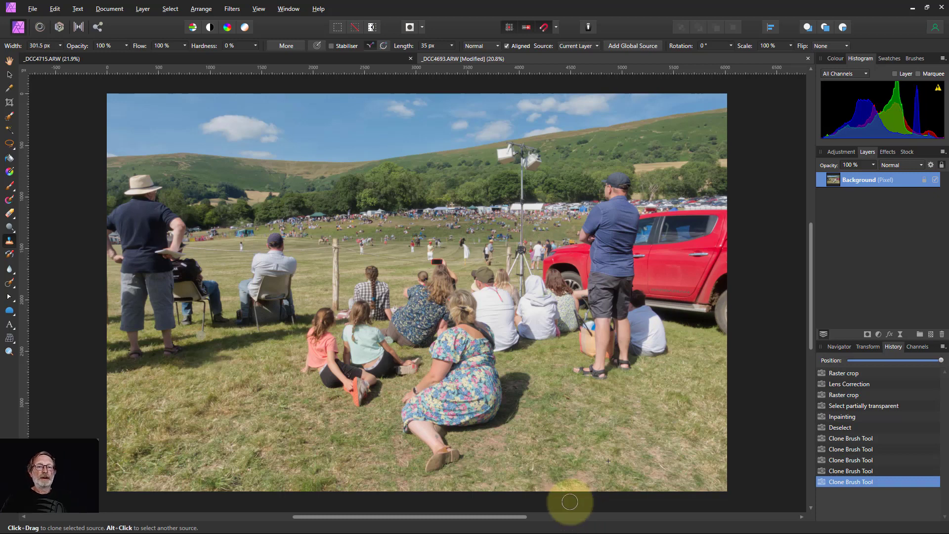
drag(414, 386, 433, 394)
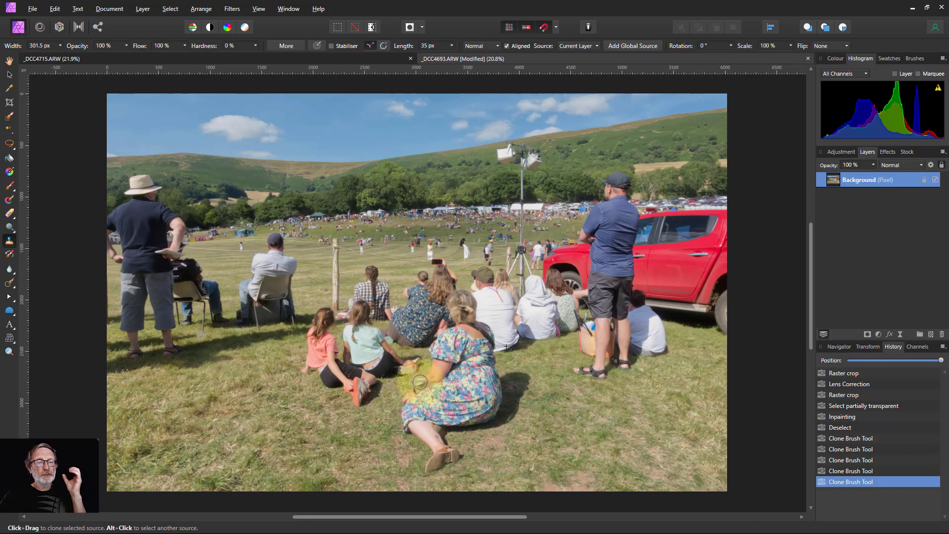